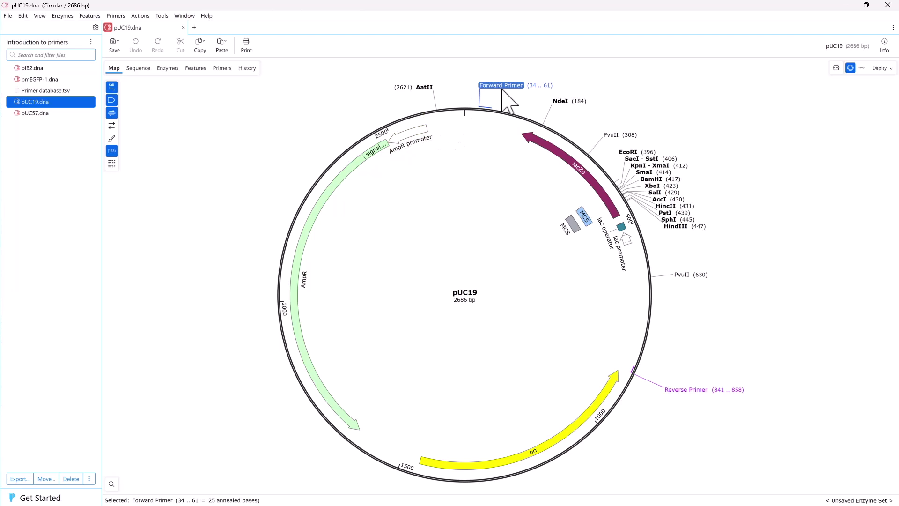
- Select the Reverse Primer on the pUC19 map, and switch the display of primers off and back on
left_click(684, 390)
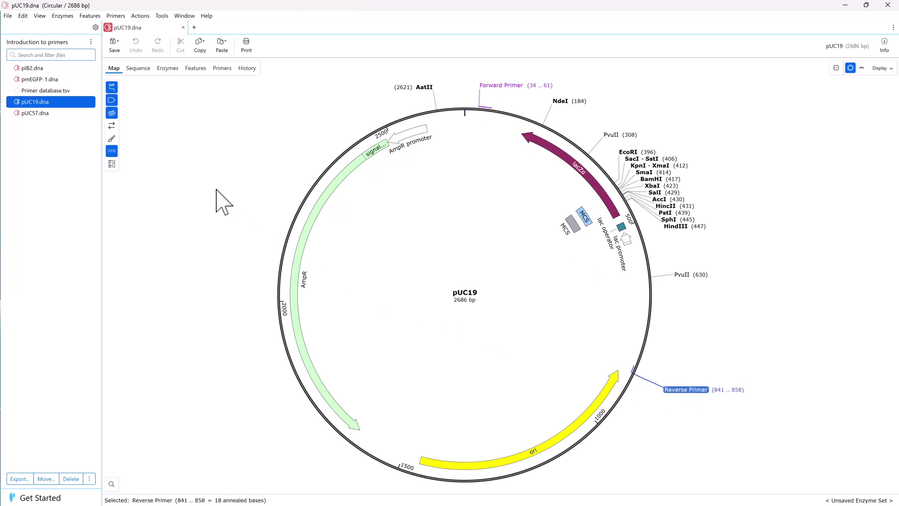
left_click(111, 114)
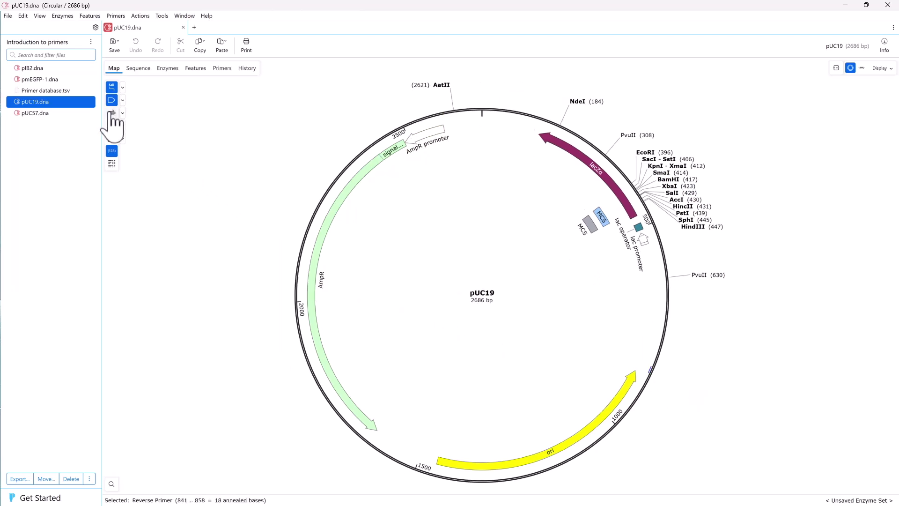
left_click(112, 114)
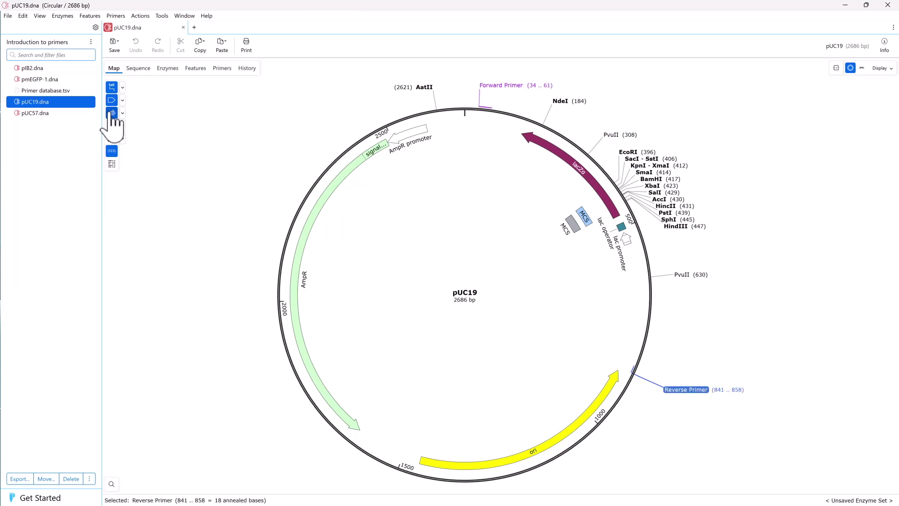
- Examine the Forward Primer's annealing to the pUC19 sequence, both in the sequence view and in its editing dialog
left_click(140, 69)
scroll(420, 145, "up", 5)
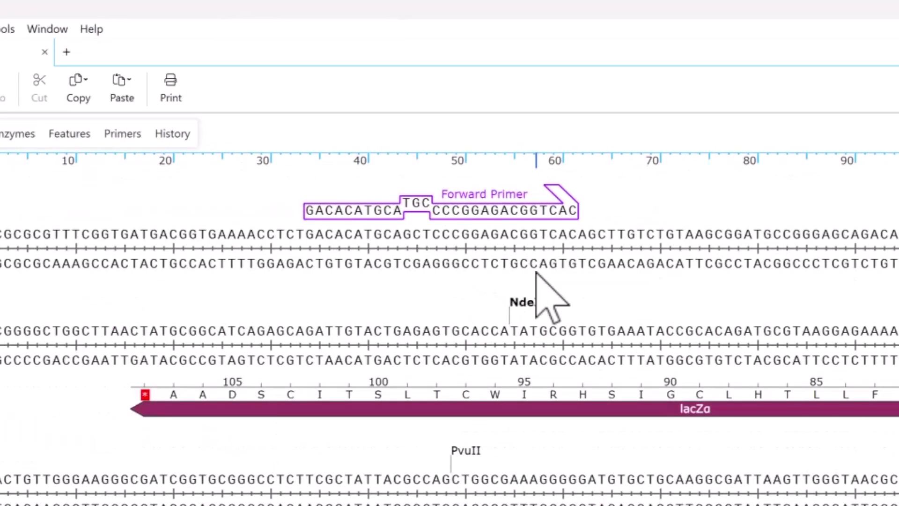
left_click(502, 209)
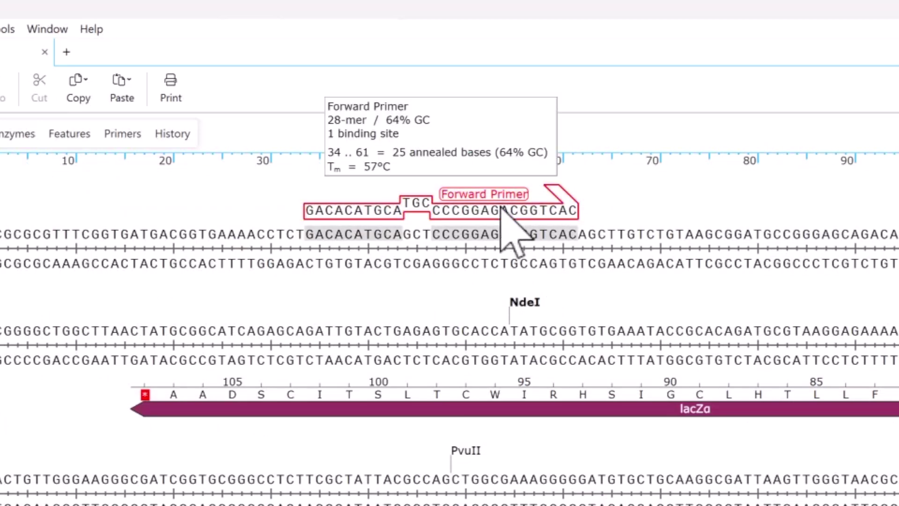
double_click(503, 209)
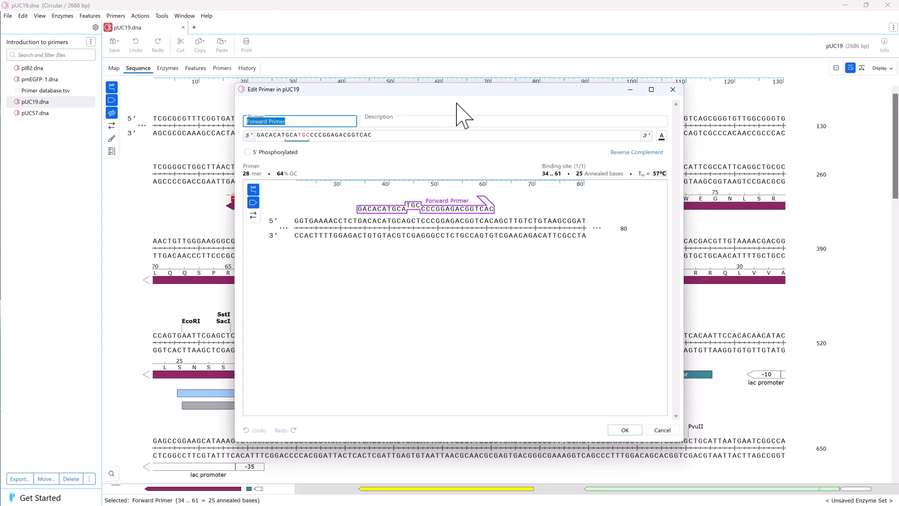
left_click(673, 90)
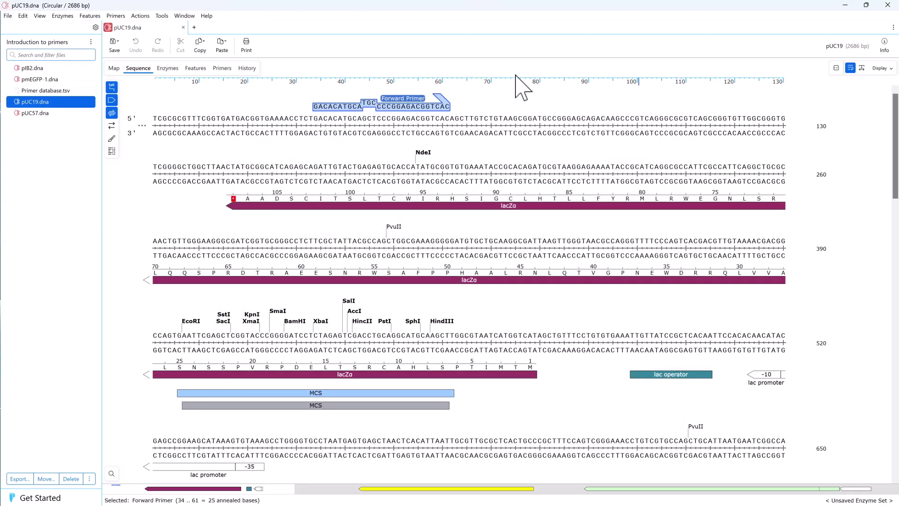
- List the primers of pUC19 and expand the Forward Primer's entry to examine its sequence and details
left_click(222, 68)
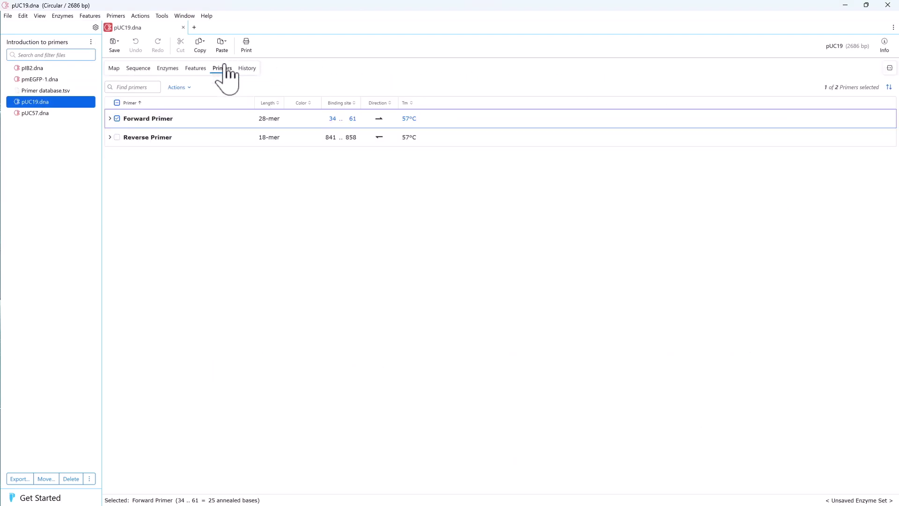
left_click(110, 120)
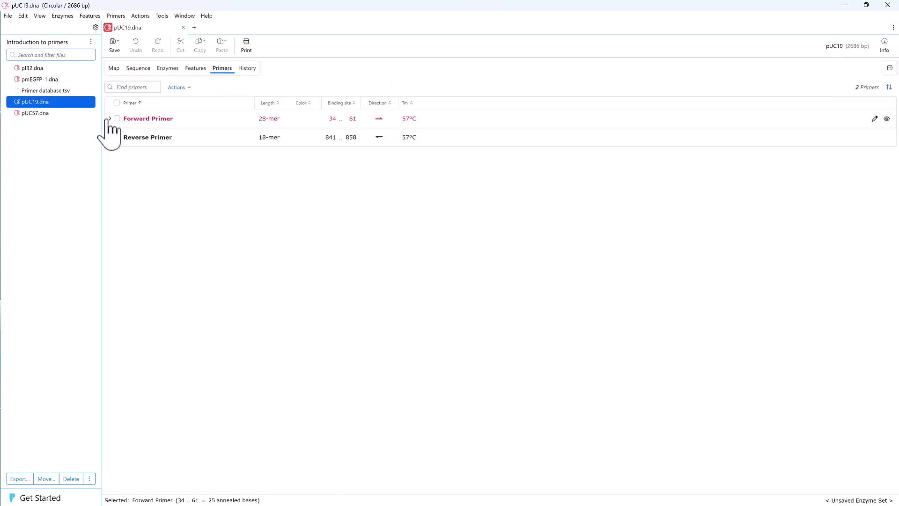
left_click(110, 119)
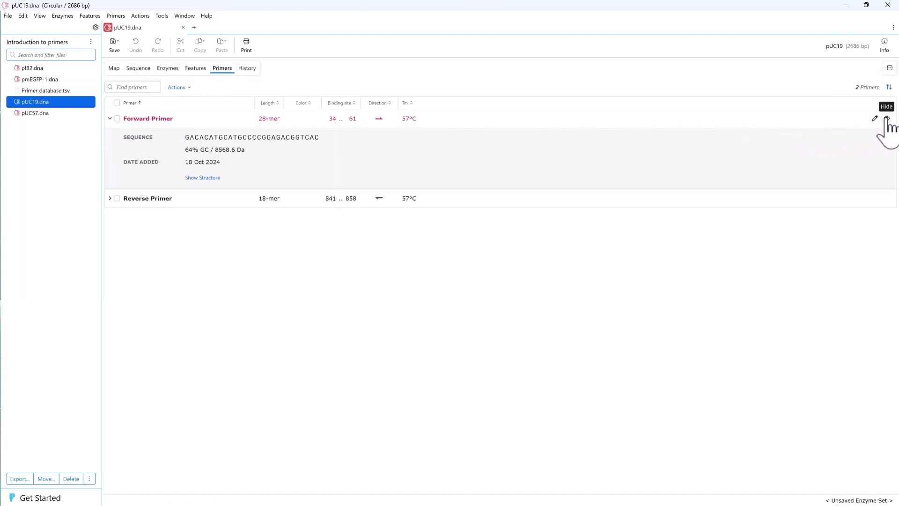
- Hide and show the Forward Primer again from the primer list, and view its editing dialog
left_click(886, 118)
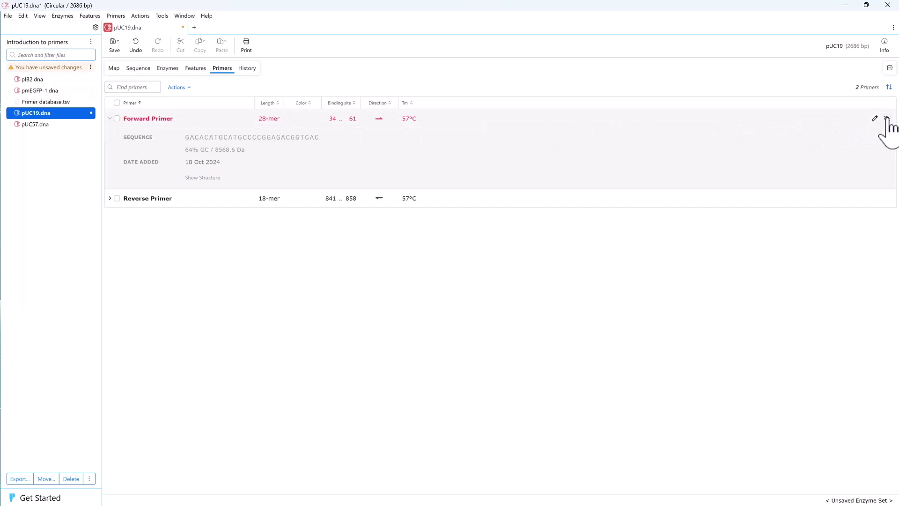
left_click(886, 119)
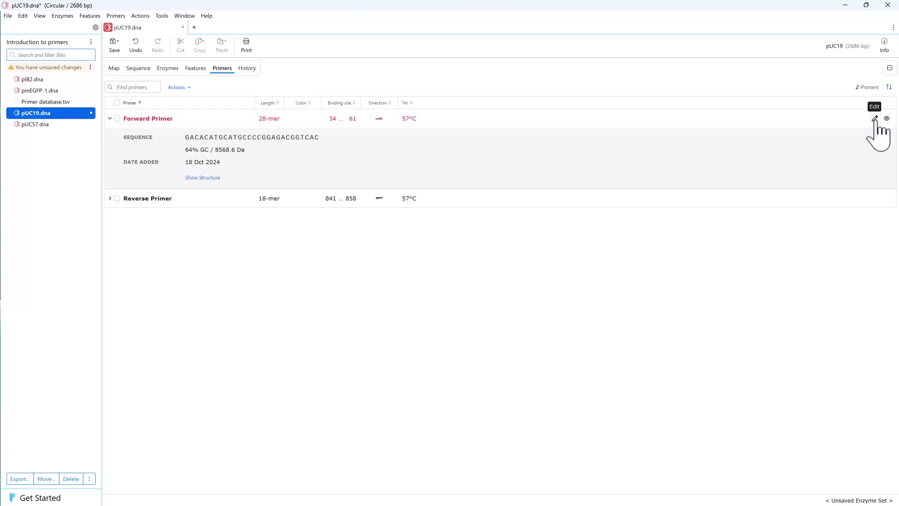
left_click(875, 119)
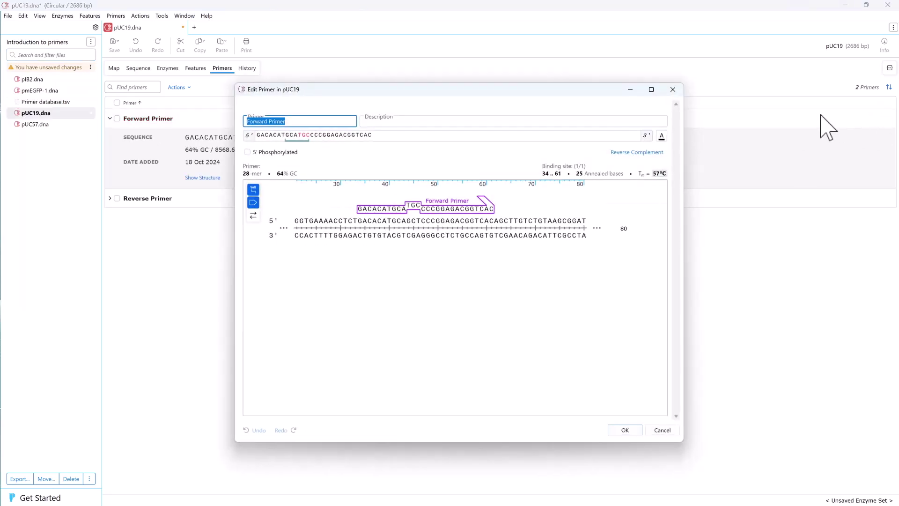
left_click(673, 90)
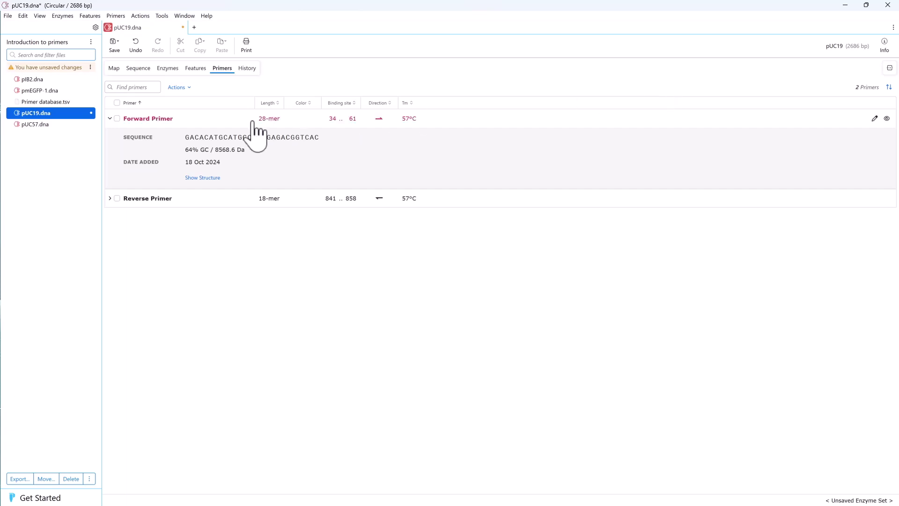
- Select both the Forward Primer and the Reverse Primer and export their data with only the primer name and sequence
left_click(118, 119)
left_click(117, 198)
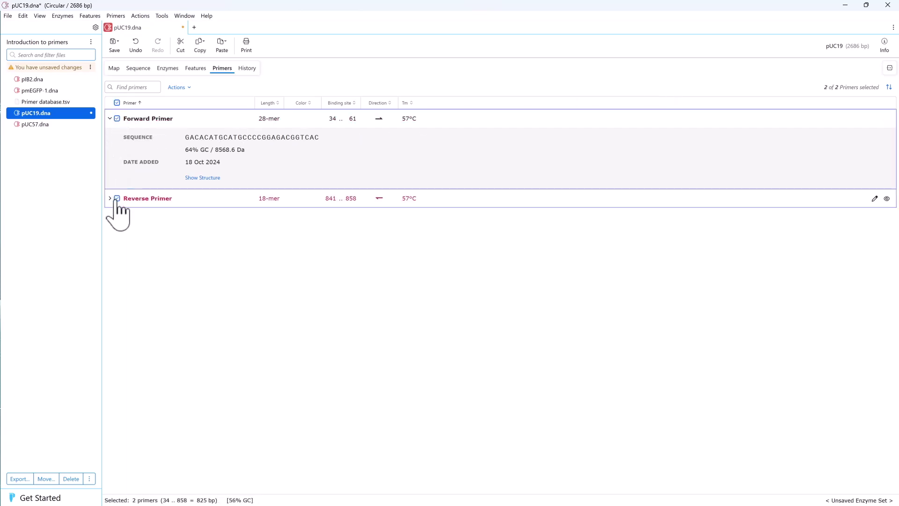
left_click(111, 16)
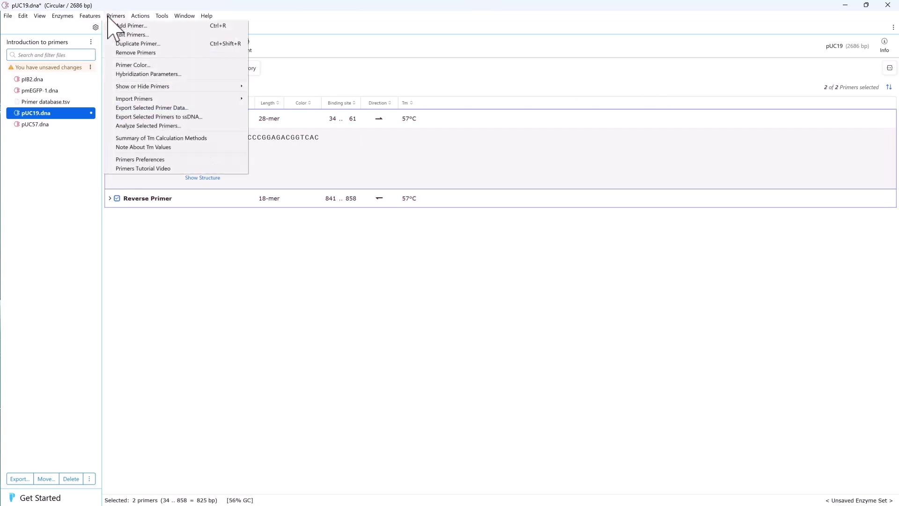
left_click(123, 108)
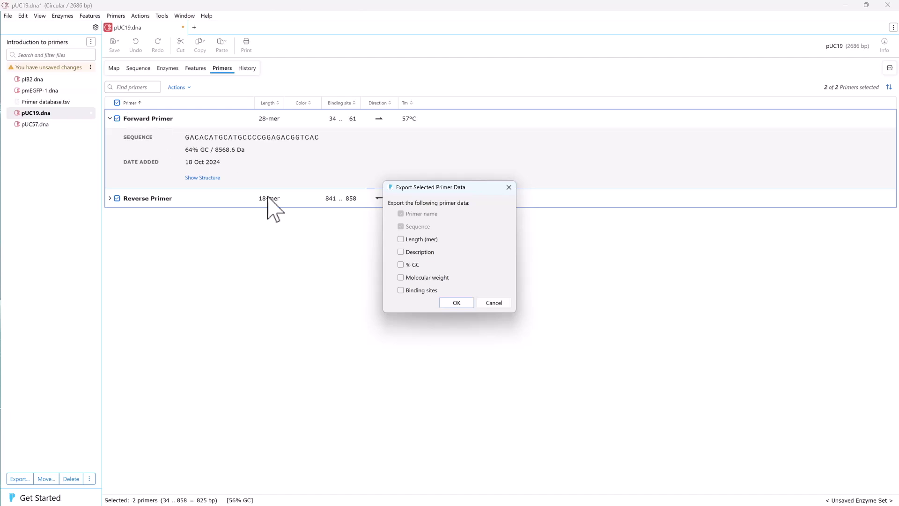
left_click(446, 302)
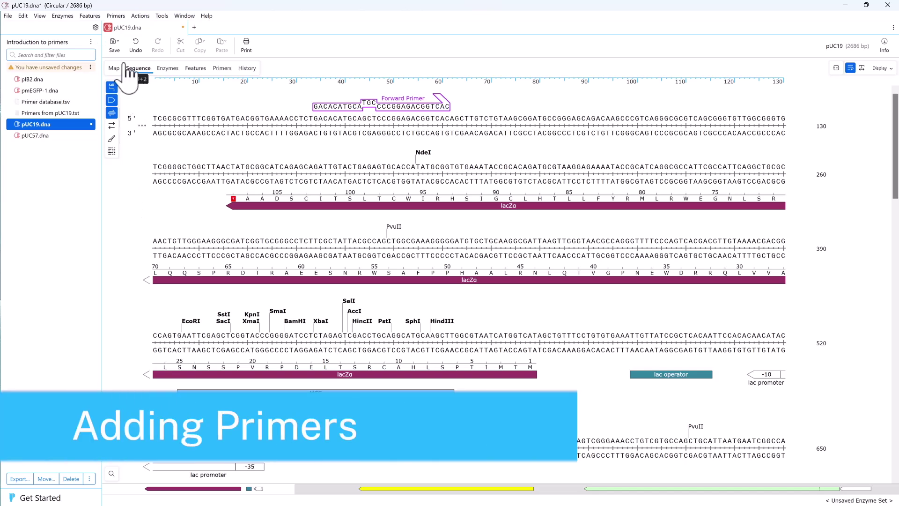
- Add a primer named Forward Primer 2 with the sequence GTCAGCGGGTGTTGGCGGGTGT to the pUC19 template
left_click(115, 16)
left_click(114, 25)
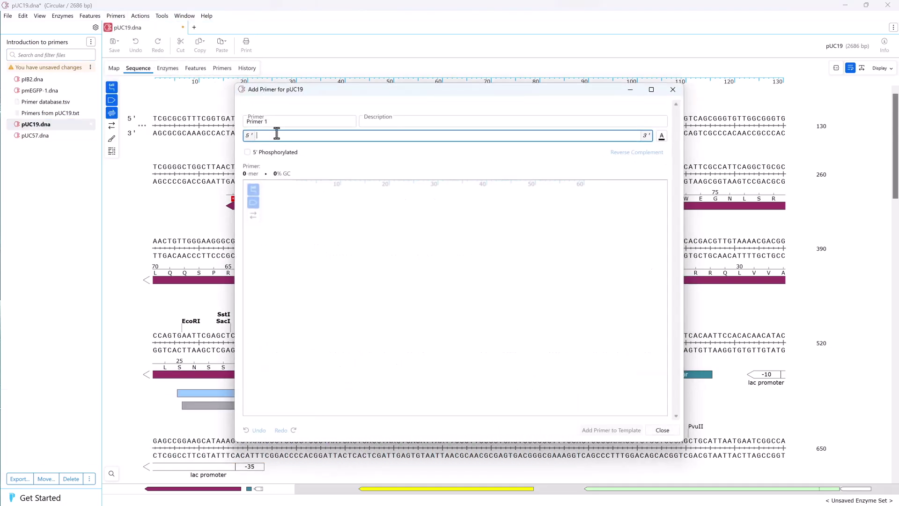
type("GTCAGCGGGTGTTGGCGGGTGT")
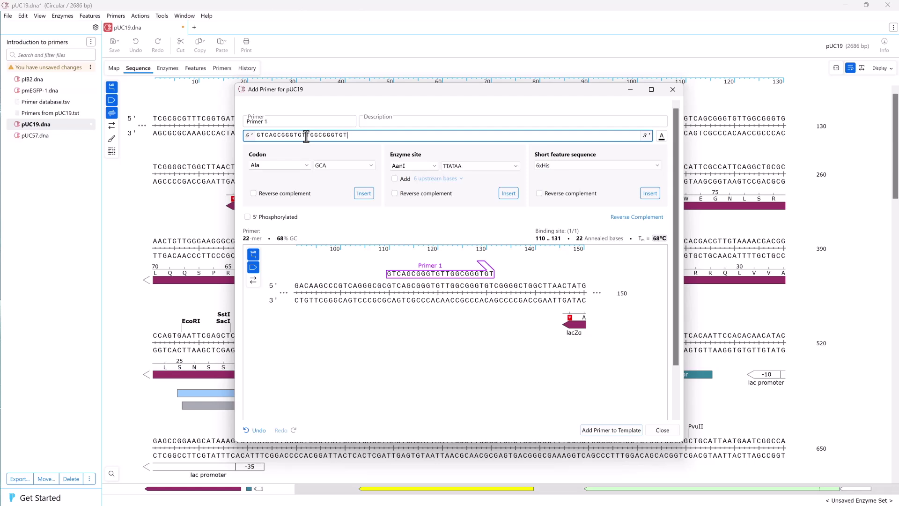
triple_click(286, 121)
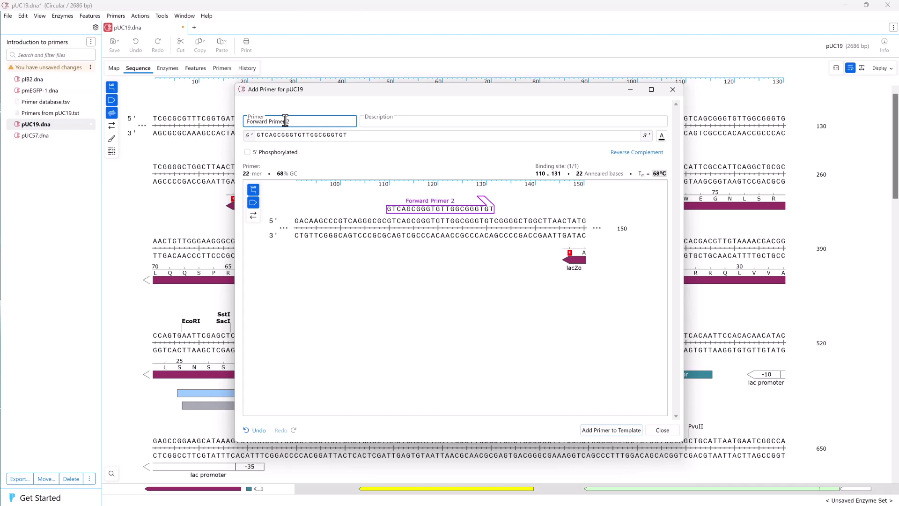
left_click(611, 430)
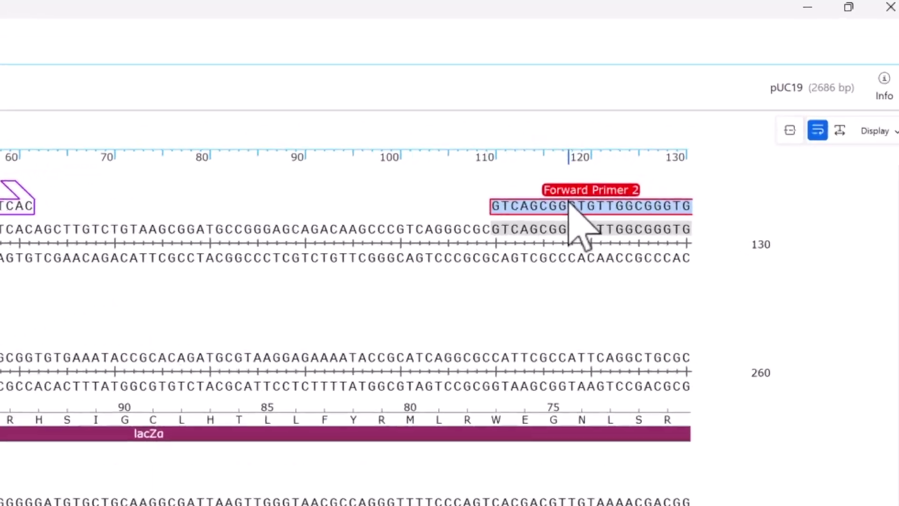
mouse_move(569, 204)
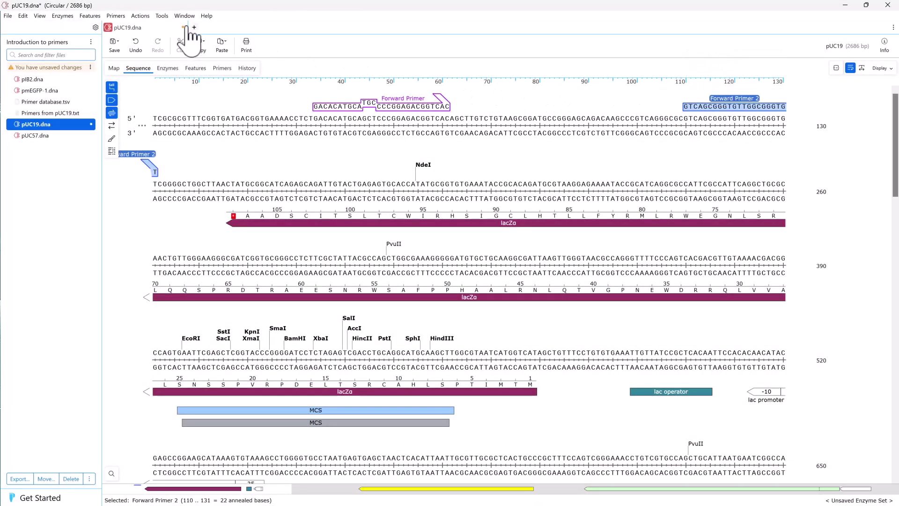
left_click(116, 17)
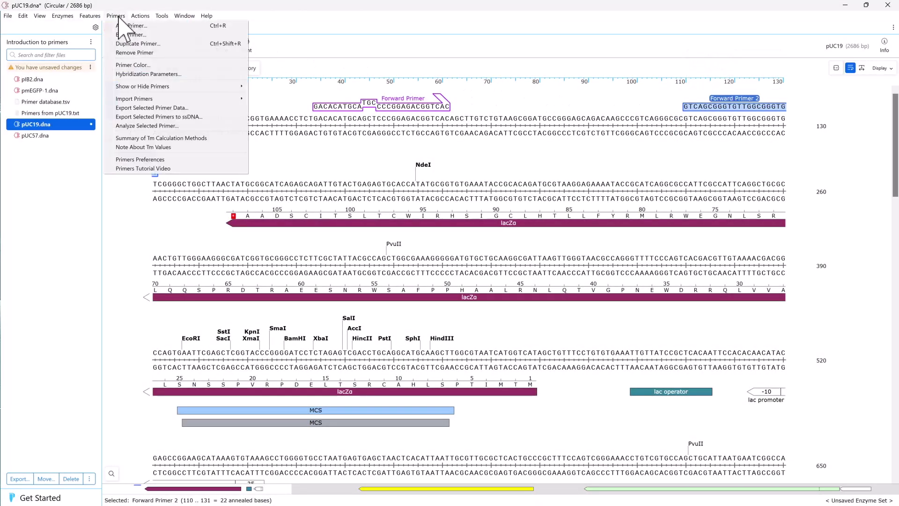
left_click(109, 74)
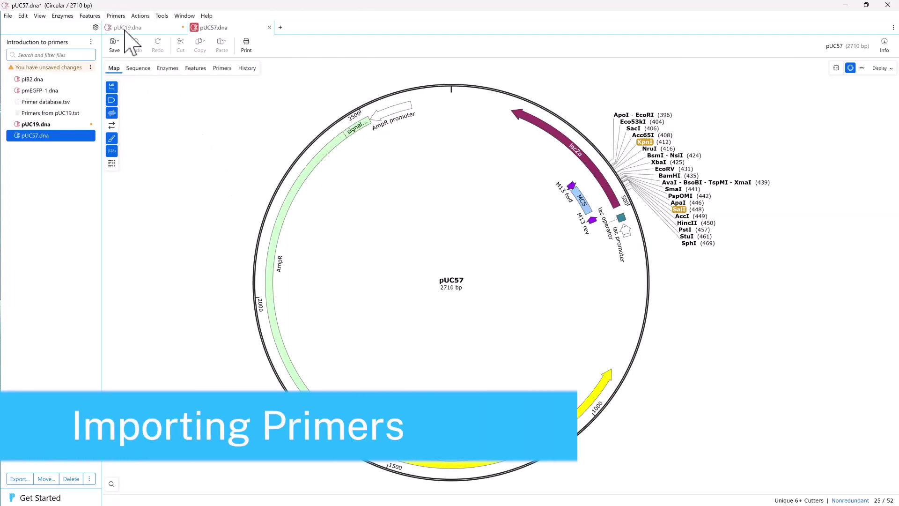
- Import the Forward Primer and Reverse Primer into pUC57 from a SnapGene file
left_click(116, 16)
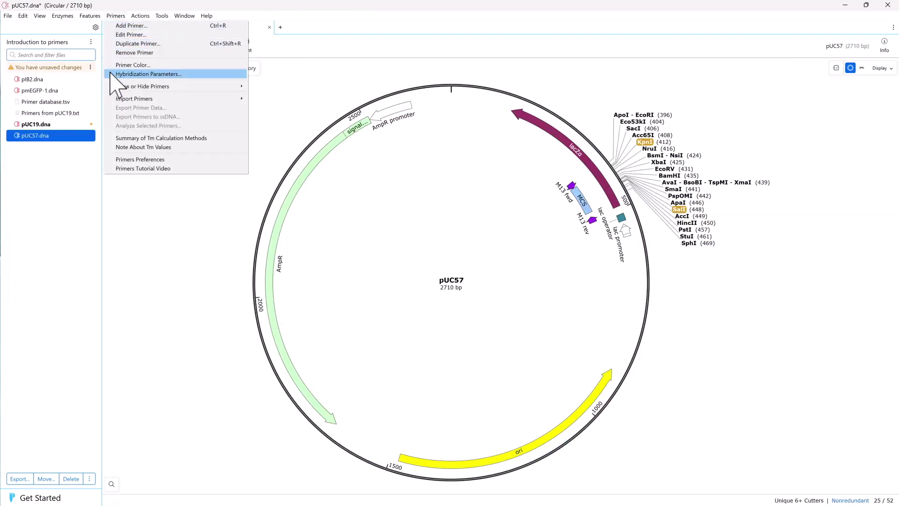
mouse_move(112, 100)
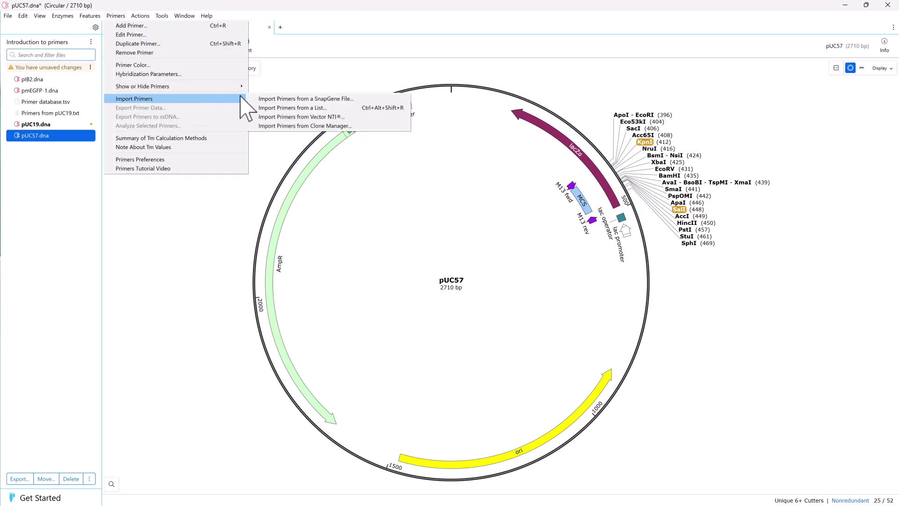
left_click(261, 99)
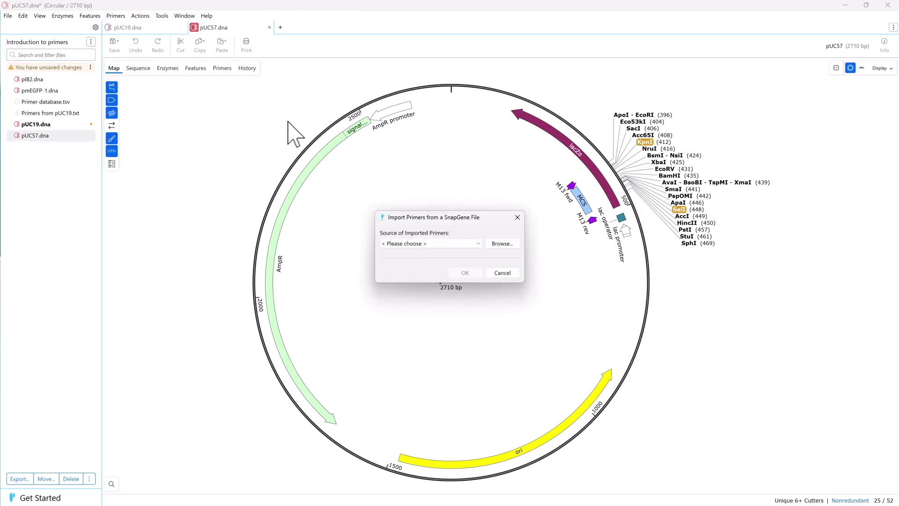
left_click(426, 244)
left_click(433, 273)
left_click(453, 273)
left_click(528, 362)
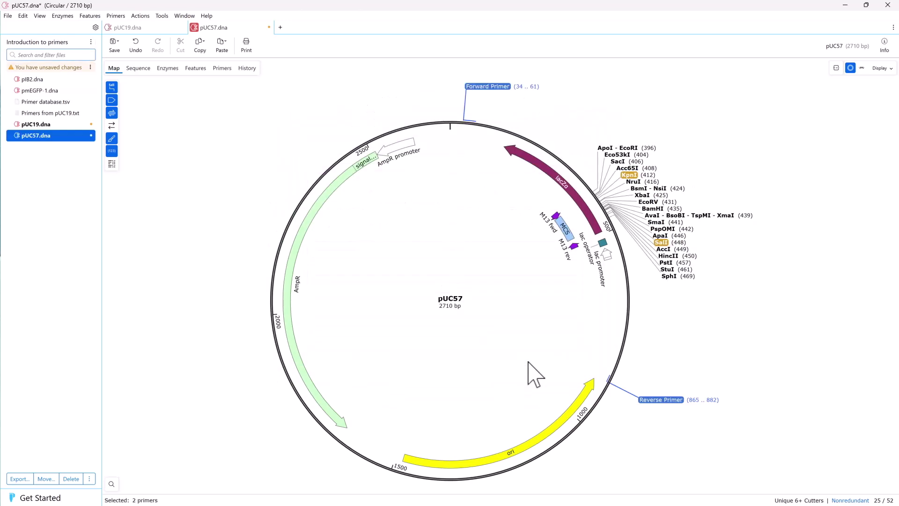
- Import primers into pUC57 from the list file Primer database.tsv, requiring a perfect match for the entire primer, and add all seven
left_click(118, 16)
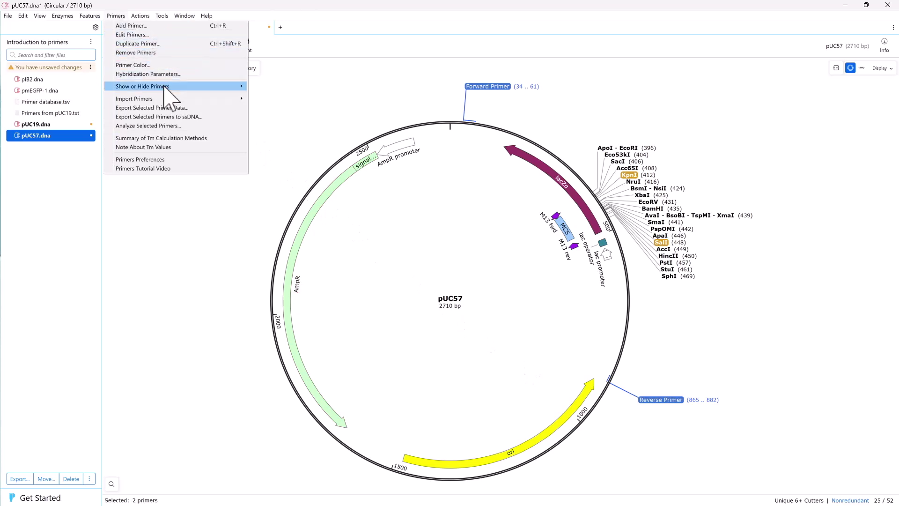
mouse_move(168, 99)
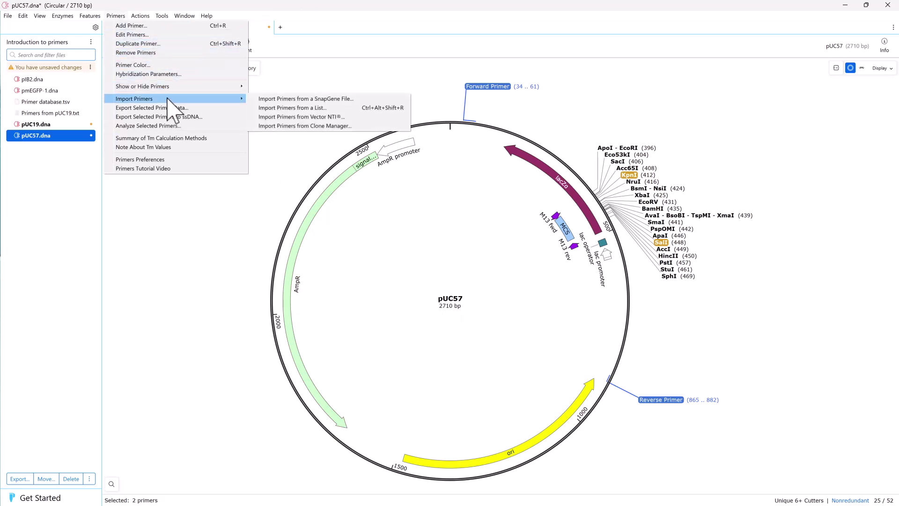
left_click(260, 108)
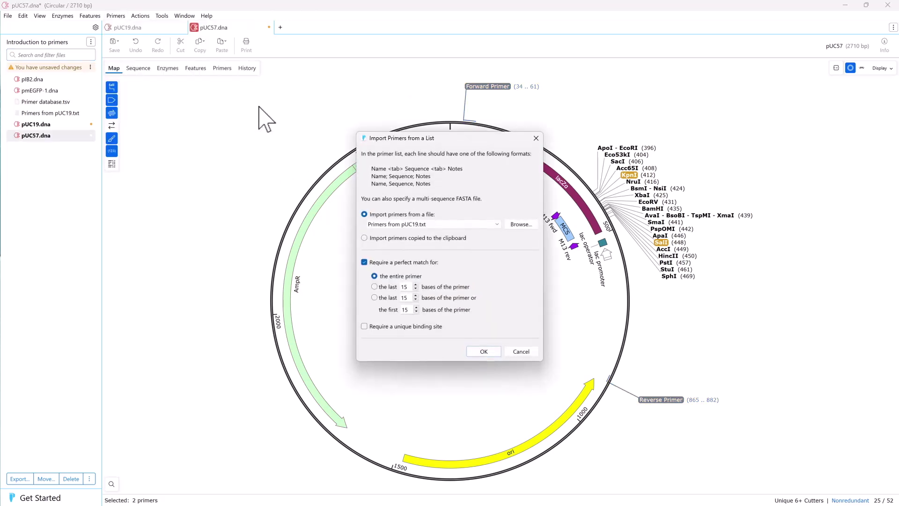
left_click(519, 225)
left_click(516, 242)
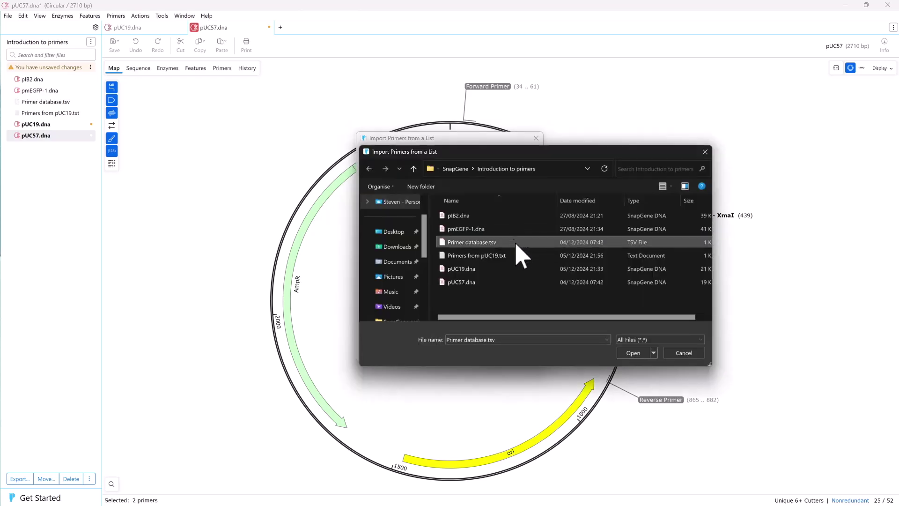
left_click(631, 353)
left_click(486, 353)
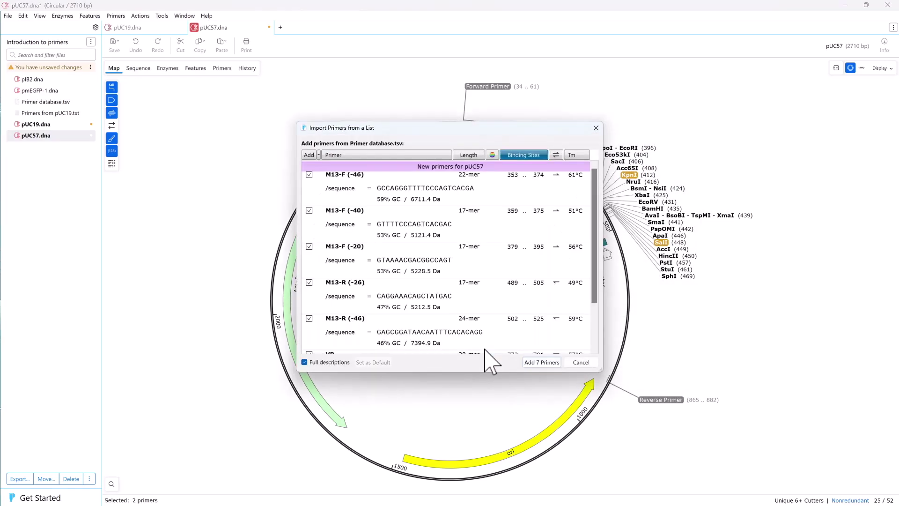
left_click(530, 361)
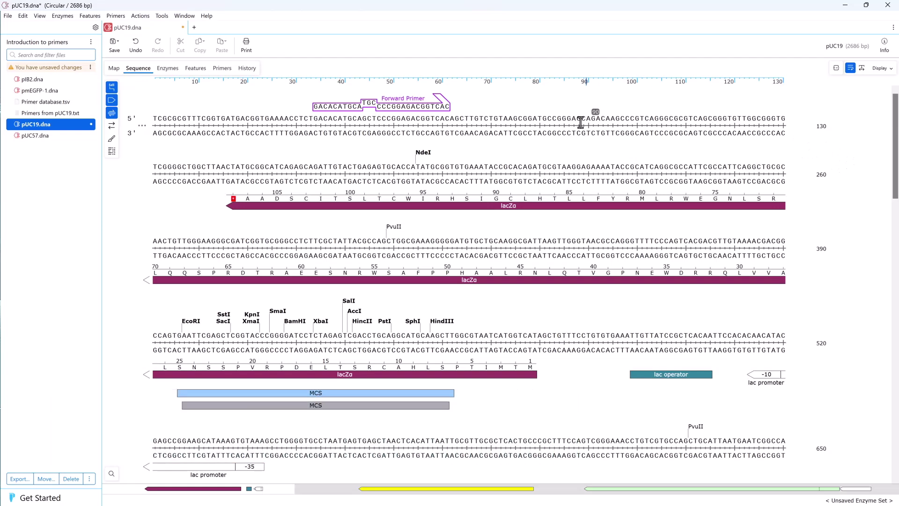
- Select bases 89 to 109 of the pUC19 sequence and start a new primer from the top strand of that selection
left_click_drag(580, 120, 684, 126)
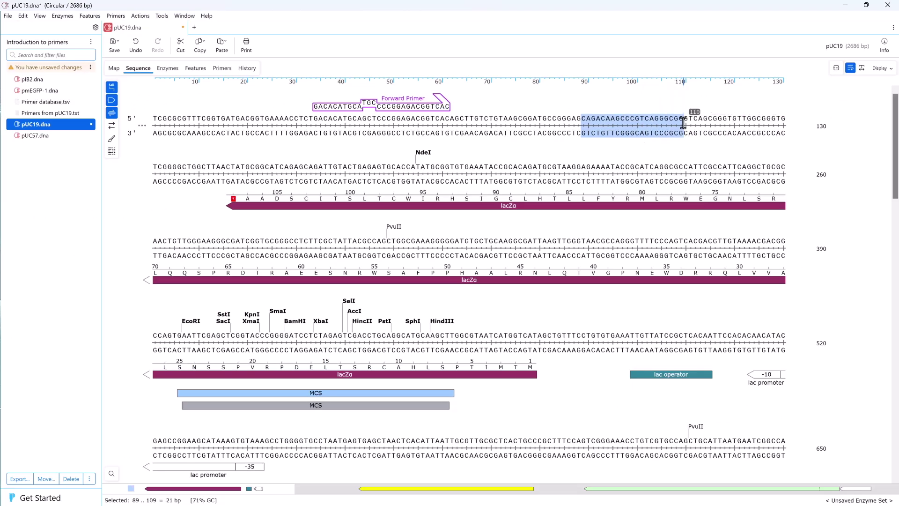
left_click(117, 16)
left_click(110, 25)
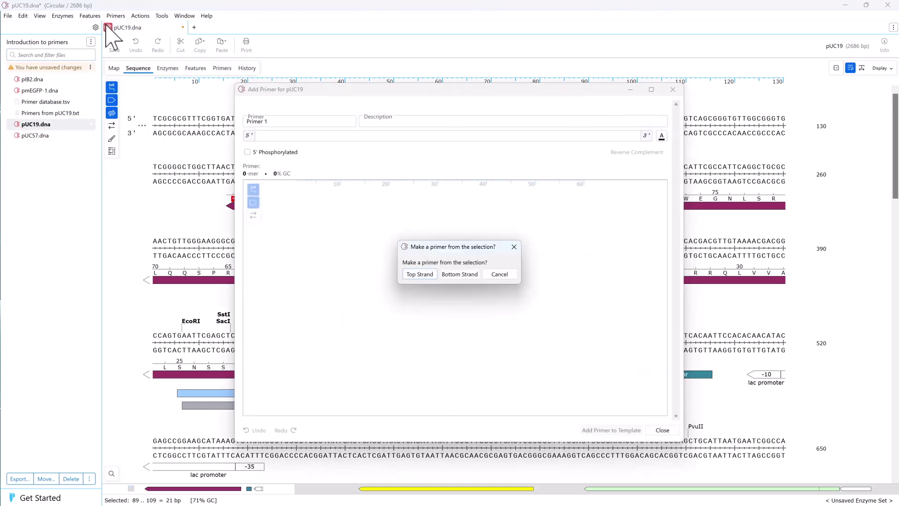
left_click(415, 273)
- Insert AAA after CAGACAAG in the primer and an AatI site at its 5' end, and add the primer to the pUC19 template
left_click(289, 135)
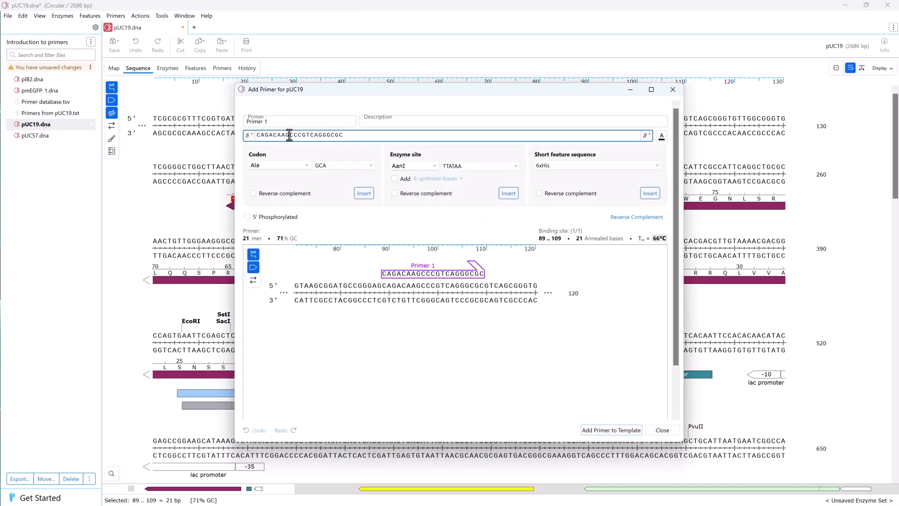
type("AAA")
left_click(422, 166)
left_click(411, 203)
left_click(507, 194)
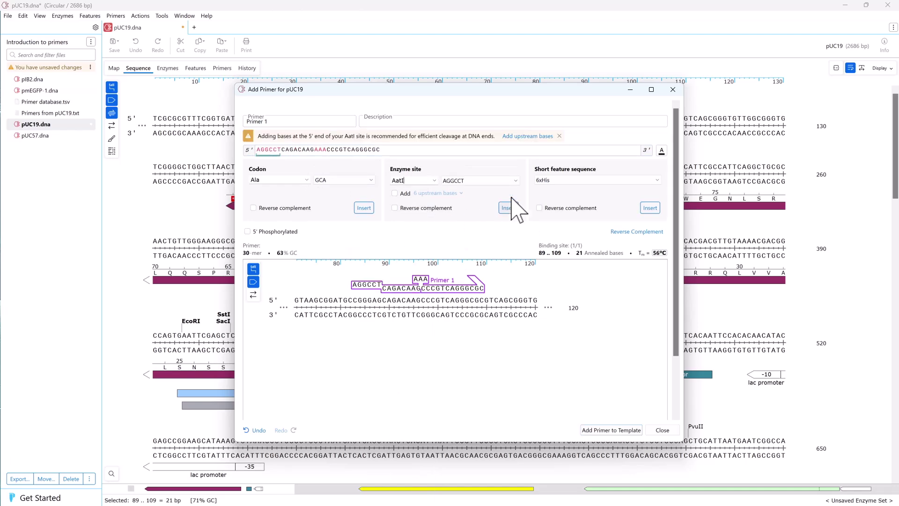
left_click(601, 430)
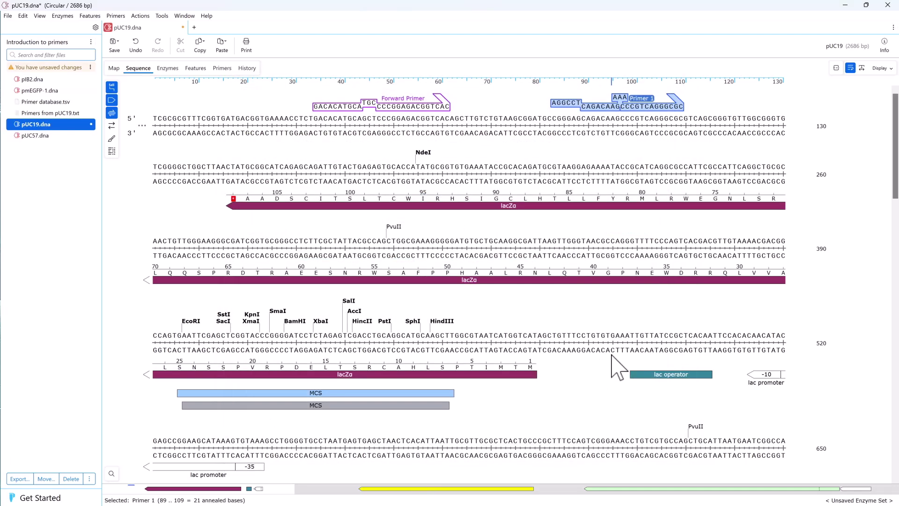
double_click(629, 110)
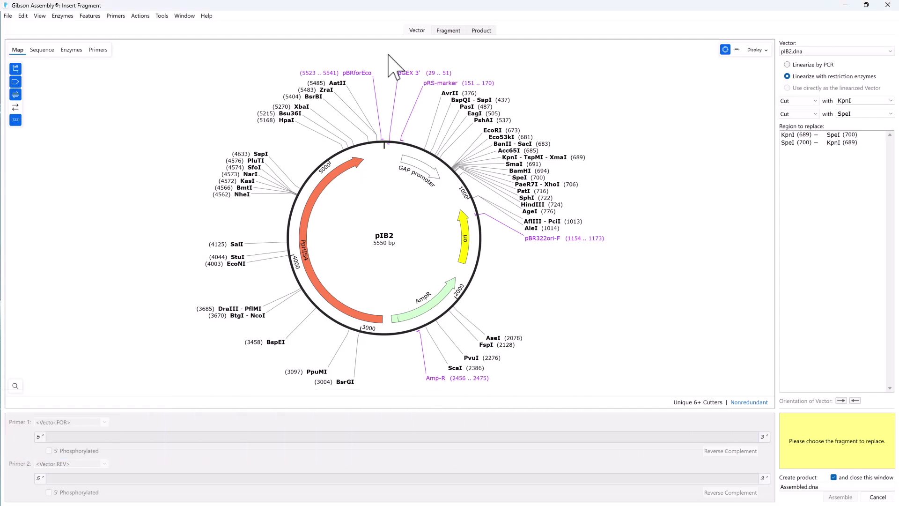
- Set the pIB2 region between KpnI and SpeI as the part to replace and the mEGFP feature of pmEGFP-1 as the fragment
left_click(507, 159)
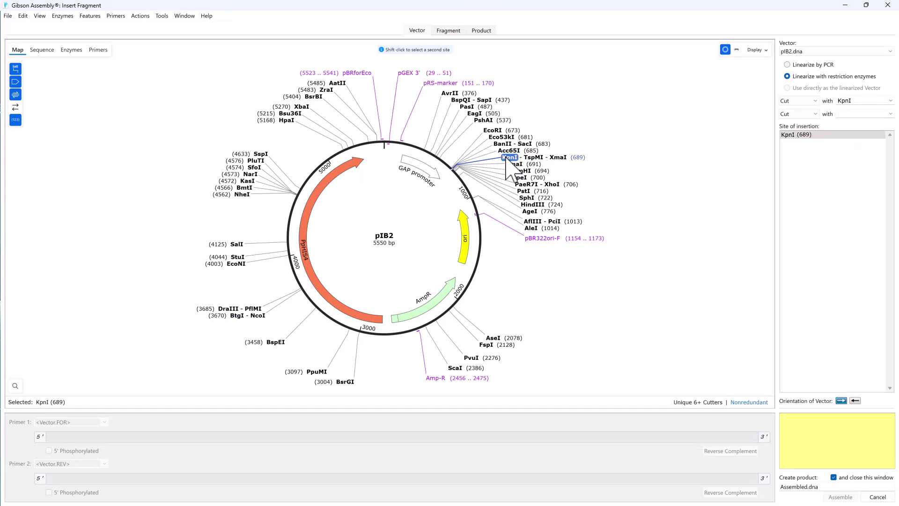
left_click(520, 178, "shift")
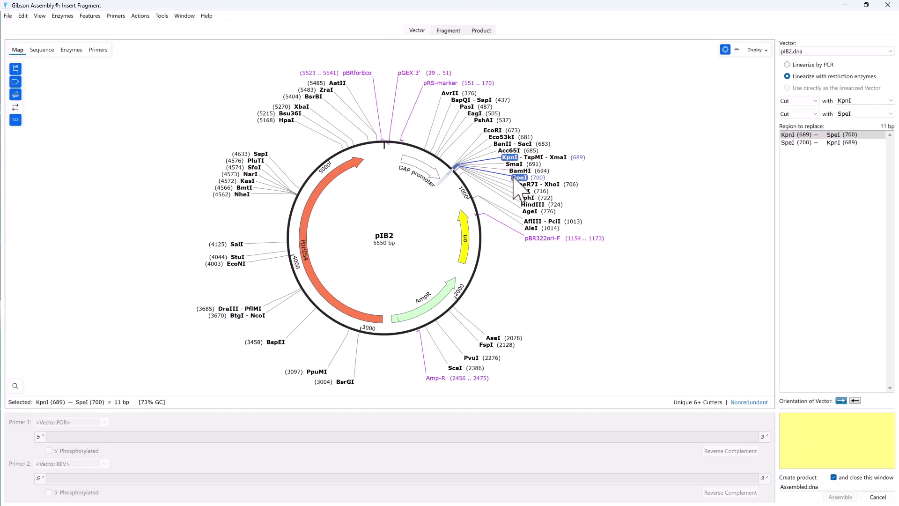
left_click(449, 30)
left_click(432, 189)
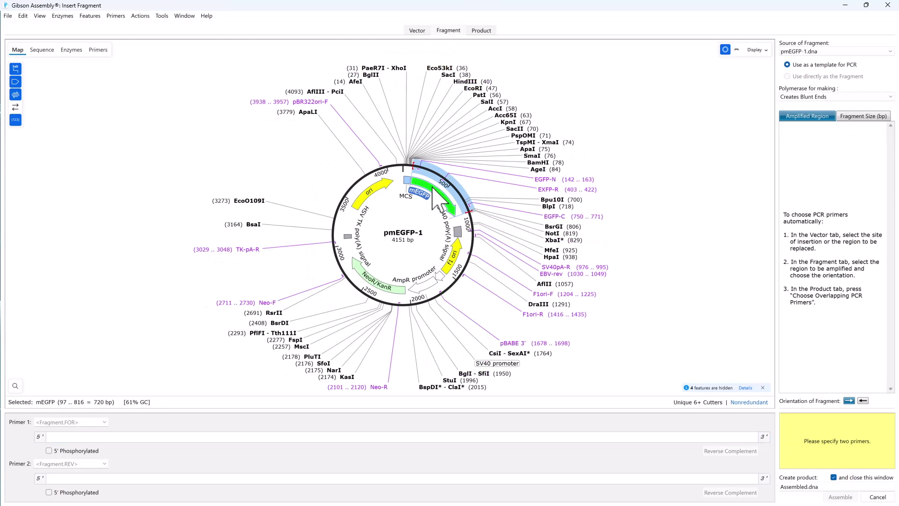
- Choose overlapping PCR primers automatically with 40 overlapping bases and assemble the Gibson product
left_click(477, 31)
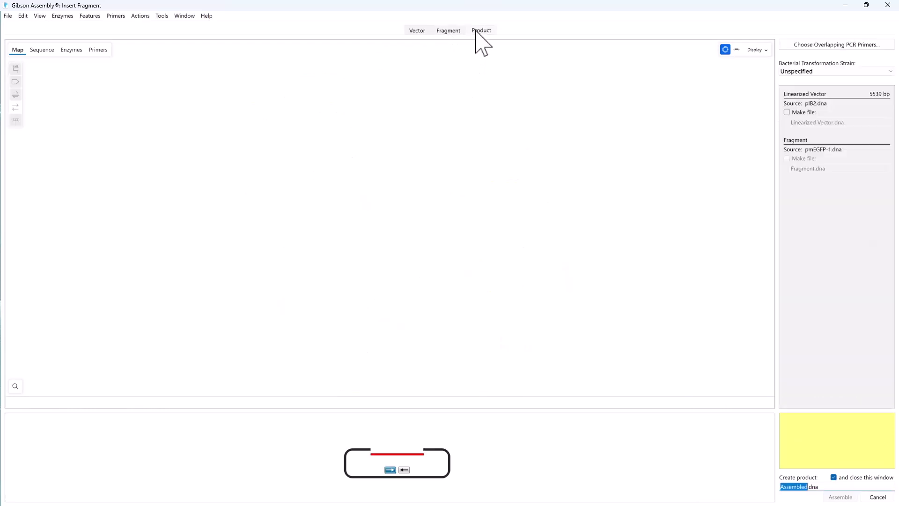
left_click(790, 46)
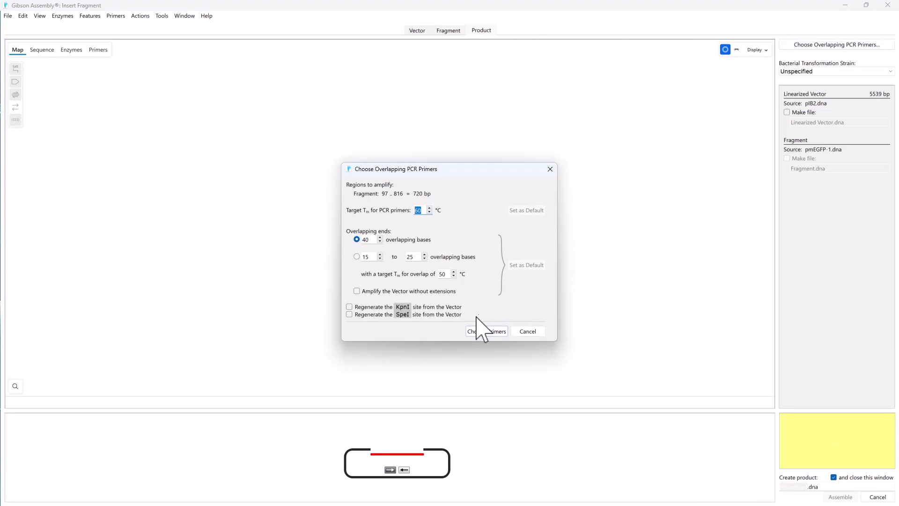
left_click(468, 330)
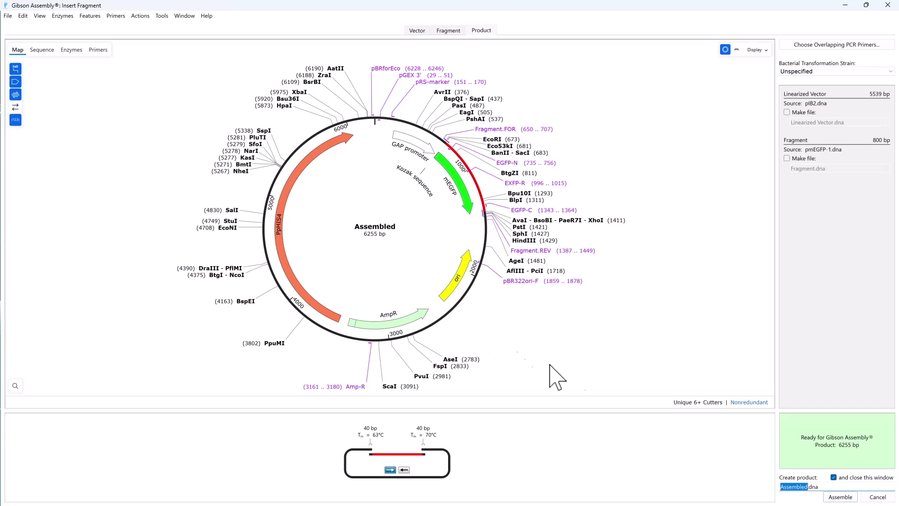
left_click(841, 497)
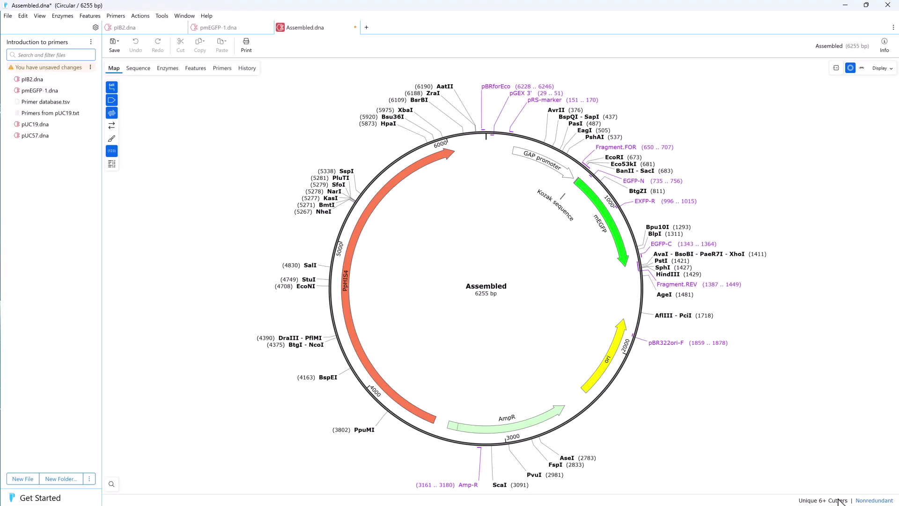
- Run a PCR on the assembled plasmid with Fragment.FOR as Primer 1 and Fragment.REV as Primer 2
left_click(142, 15)
left_click(146, 52)
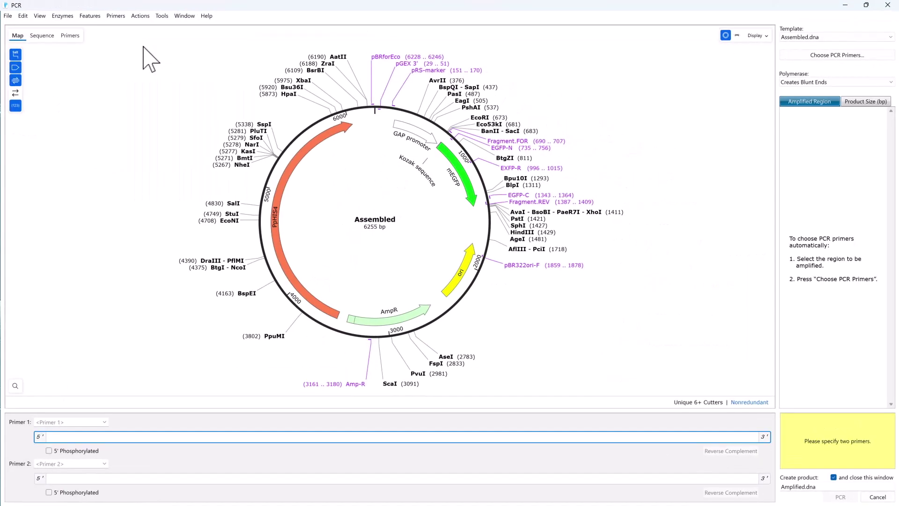
left_click(104, 422)
left_click(103, 372)
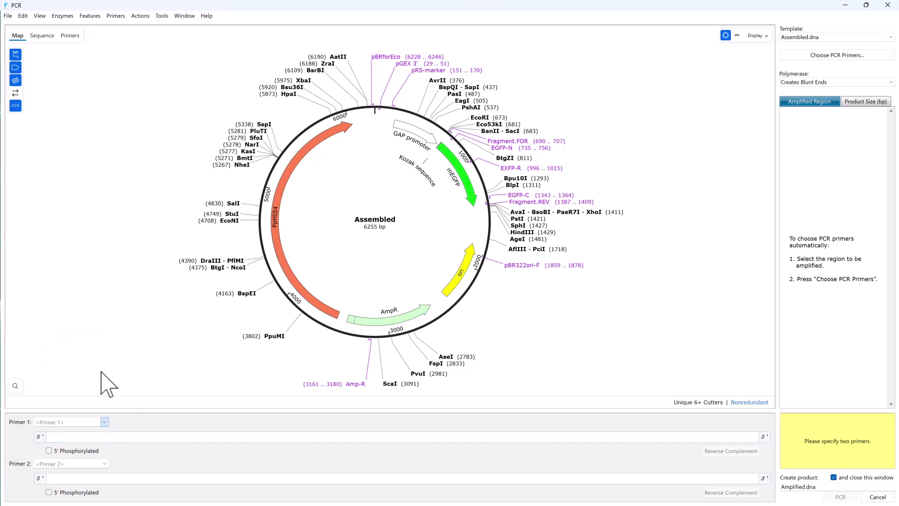
left_click(109, 463)
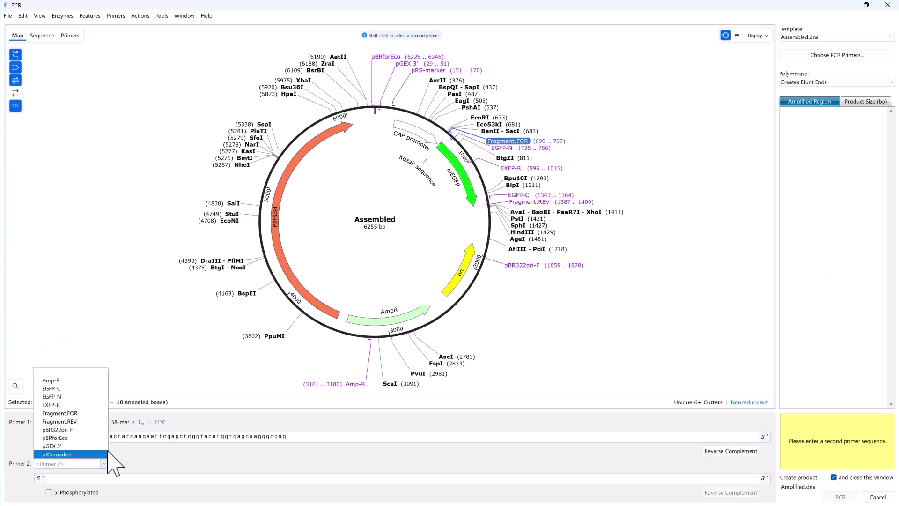
left_click(107, 421)
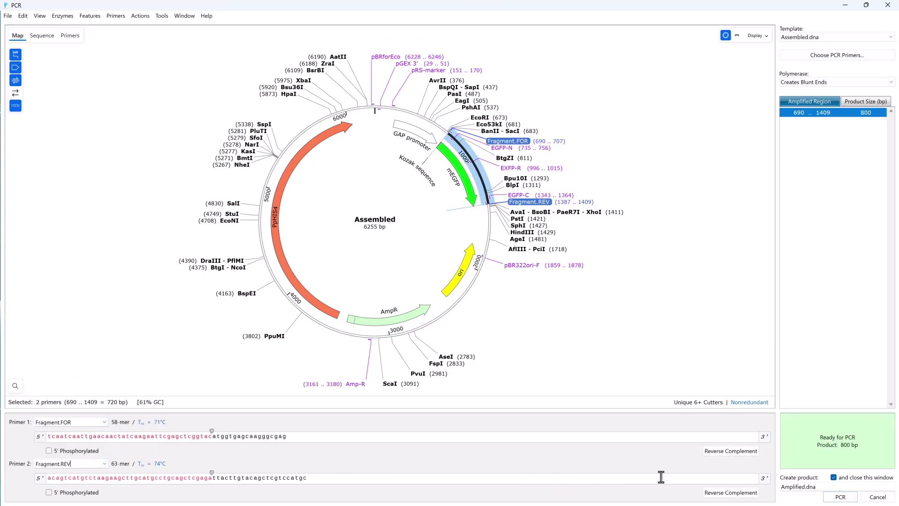
left_click(828, 497)
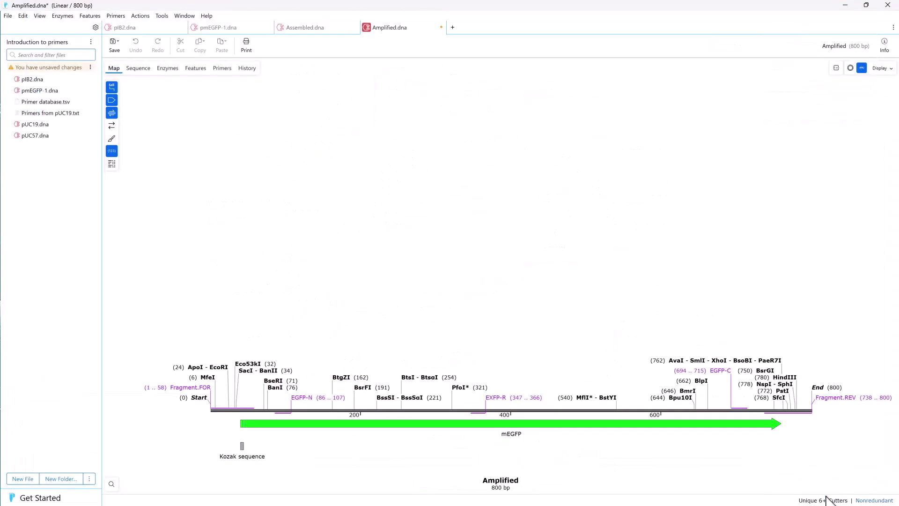